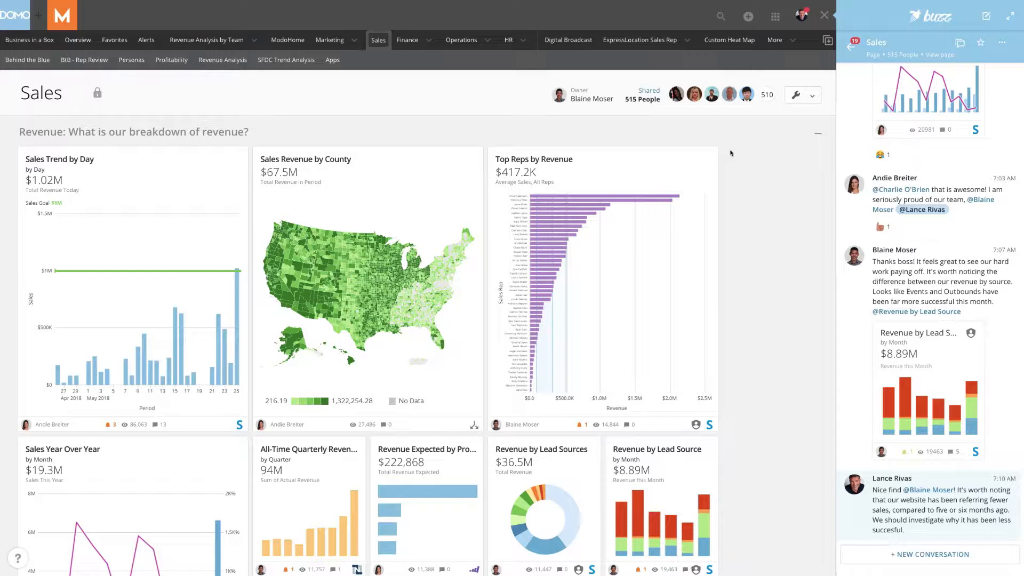
Open the Move / Copy dialog for the Top Reps by Revenue card on the Sales page
click(698, 155)
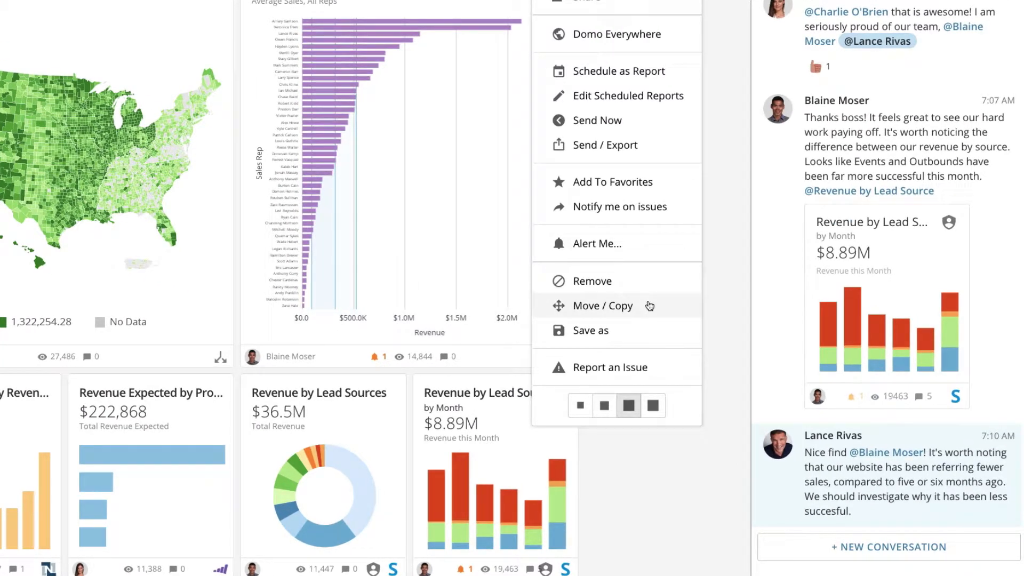
click(650, 305)
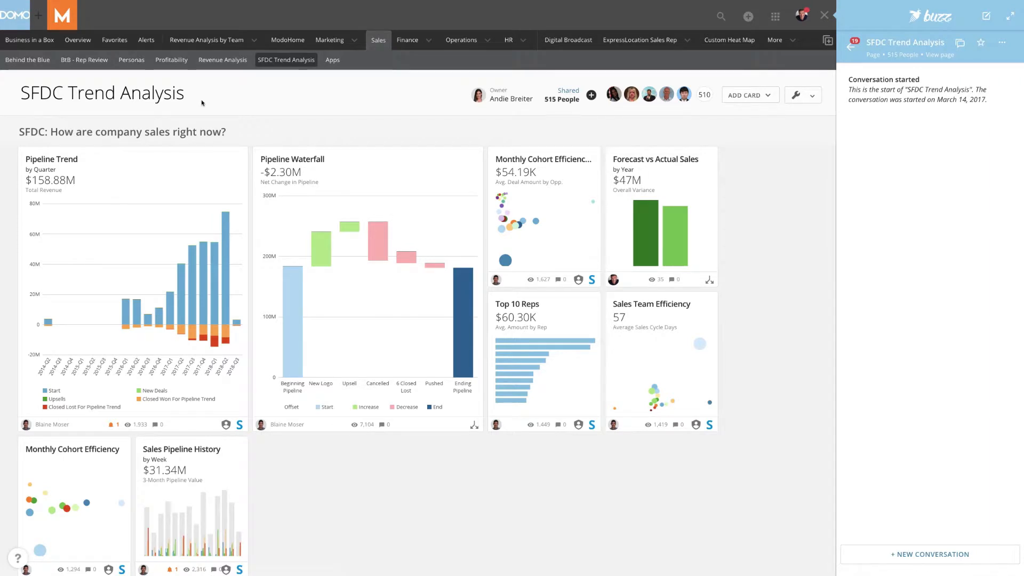
In the Forecast vs Actual Sales card's Move / Copy settings, replace the Sales > SFDC Trend Analysis page with Overview
click(706, 157)
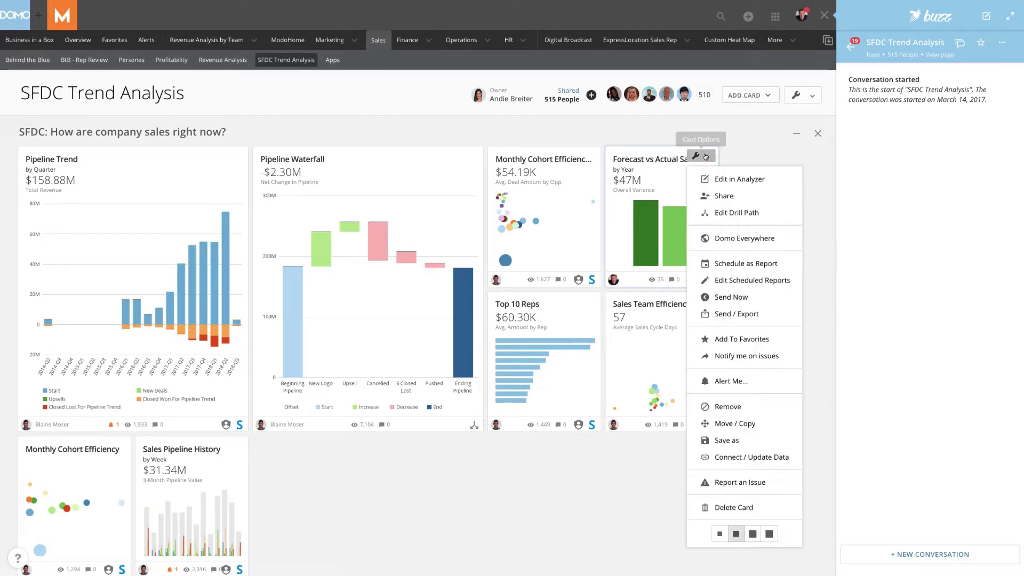
click(775, 424)
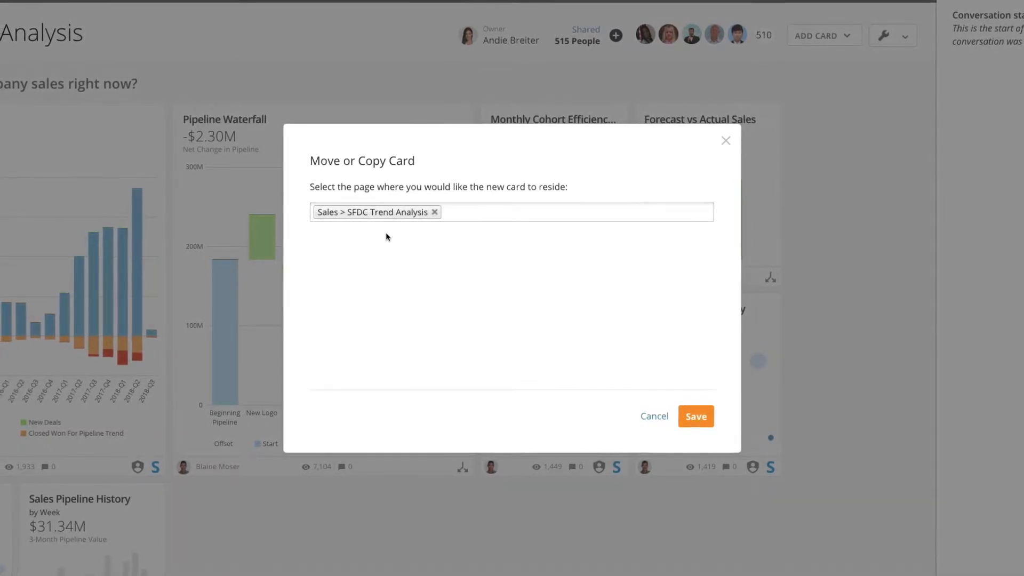
click(464, 210)
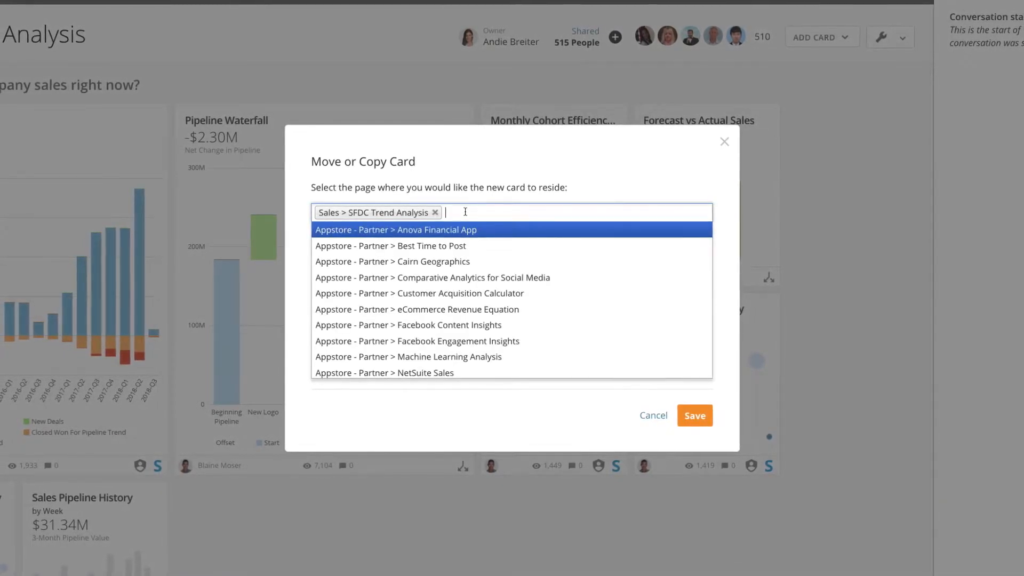
text(over)
key(Return)
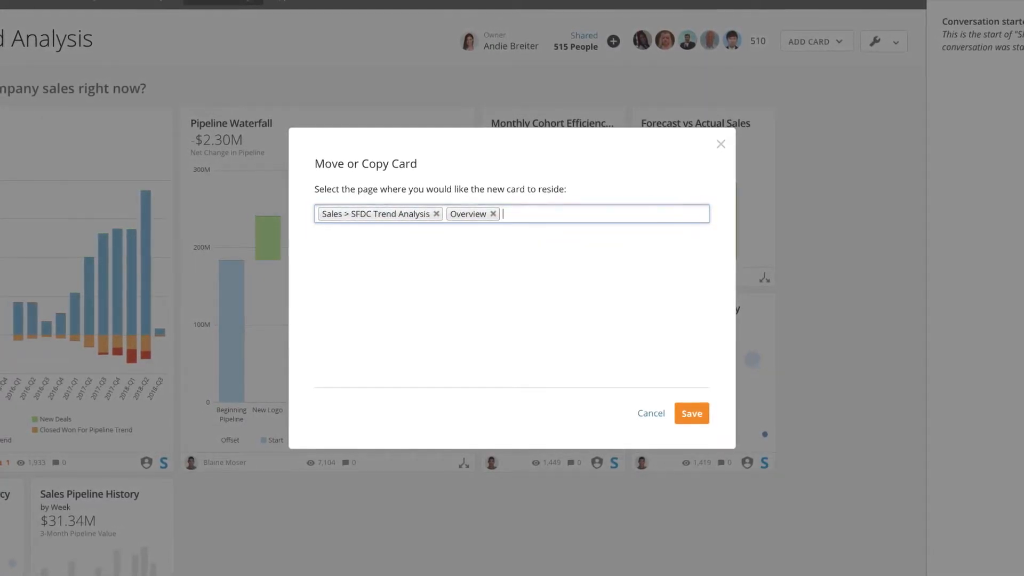
click(436, 214)
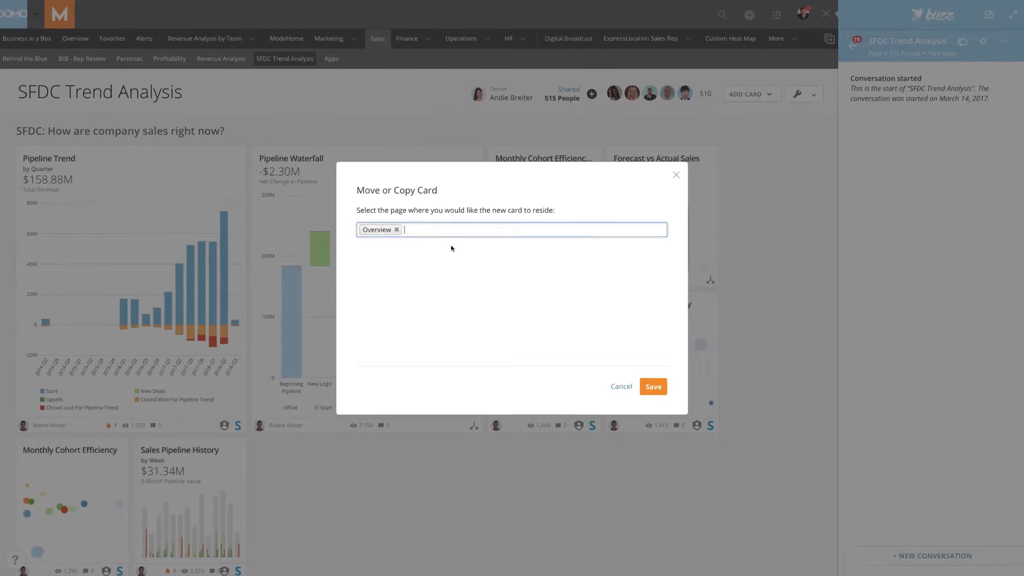
Compare with the Move or Copy dialog open in the Sales browser tab, and save the Forecast vs Actual Sales card's move to Overview
click(140, 18)
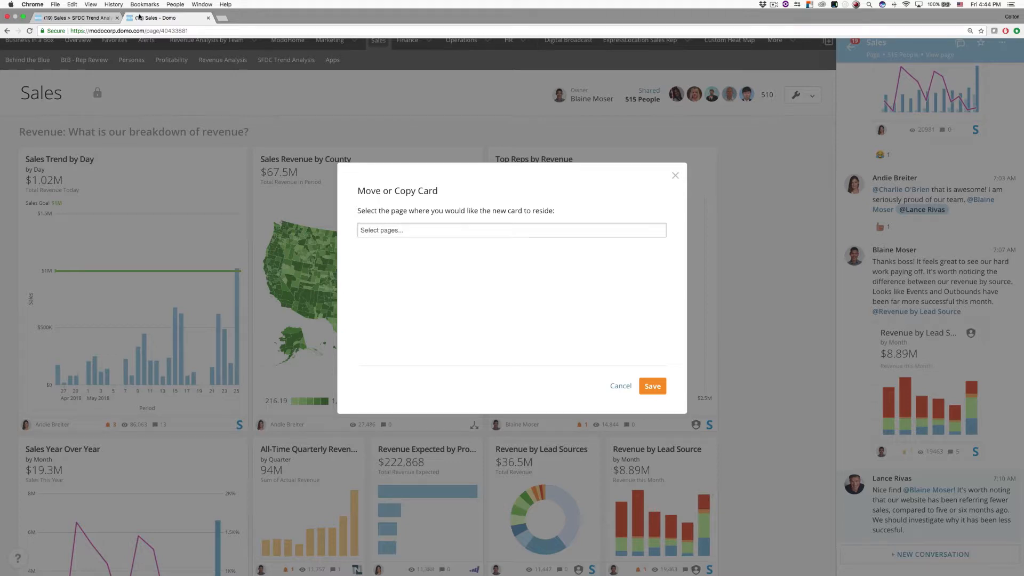
click(102, 18)
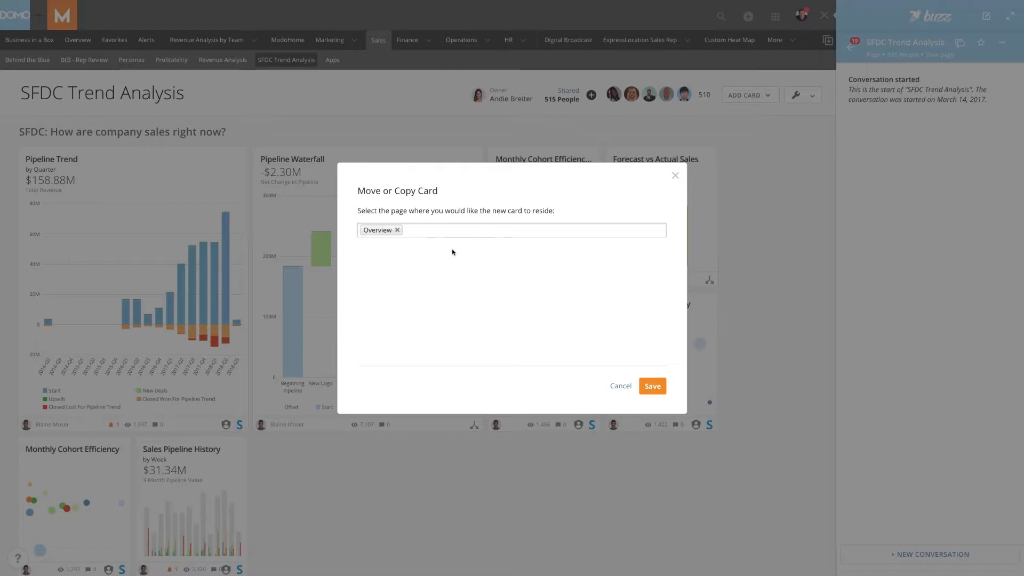
click(652, 385)
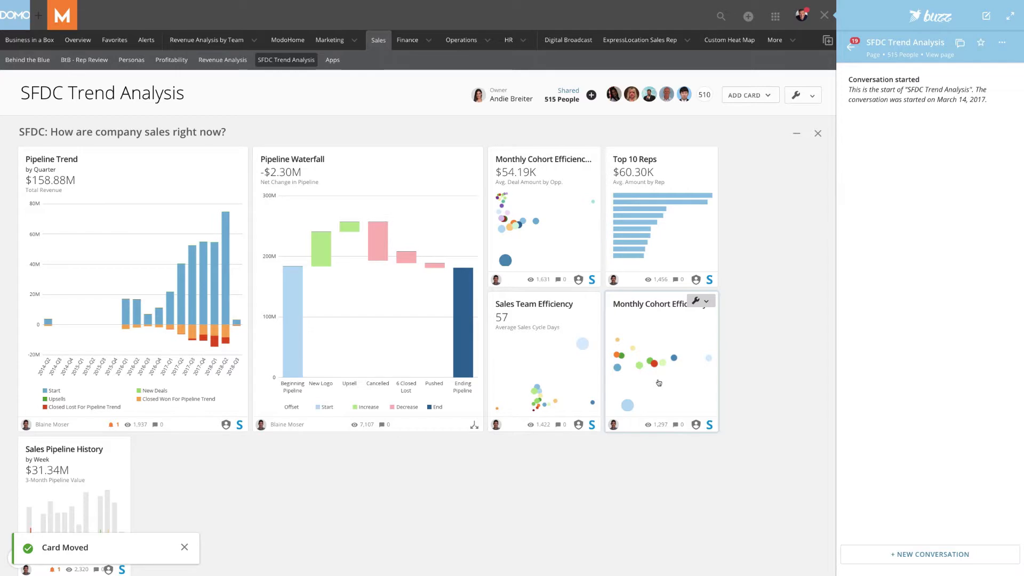
From the Overview page, copy the Forecast vs Actual Sales card to Sales > SFDC Trend Analysis while keeping it on Overview
click(78, 41)
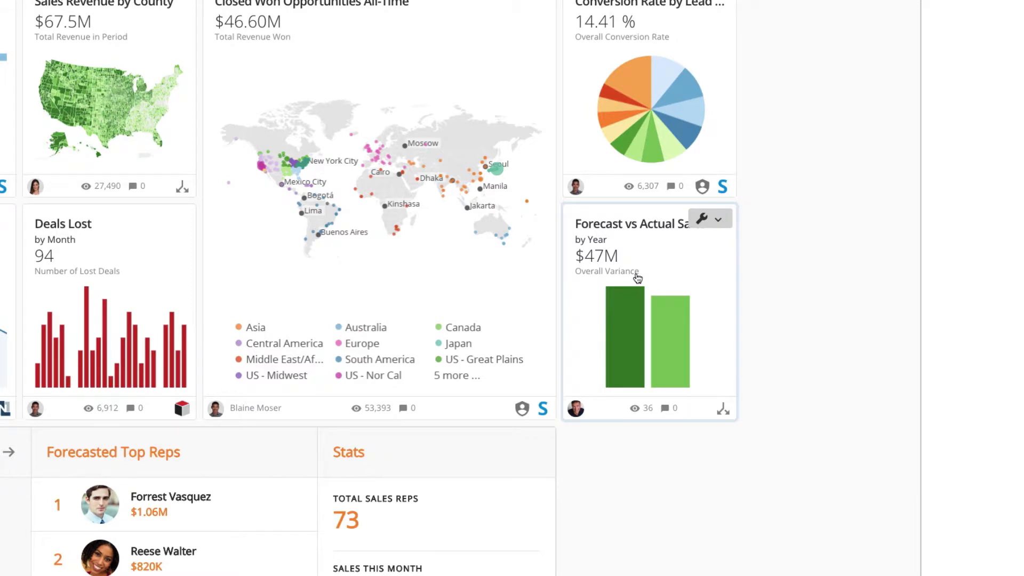
click(710, 219)
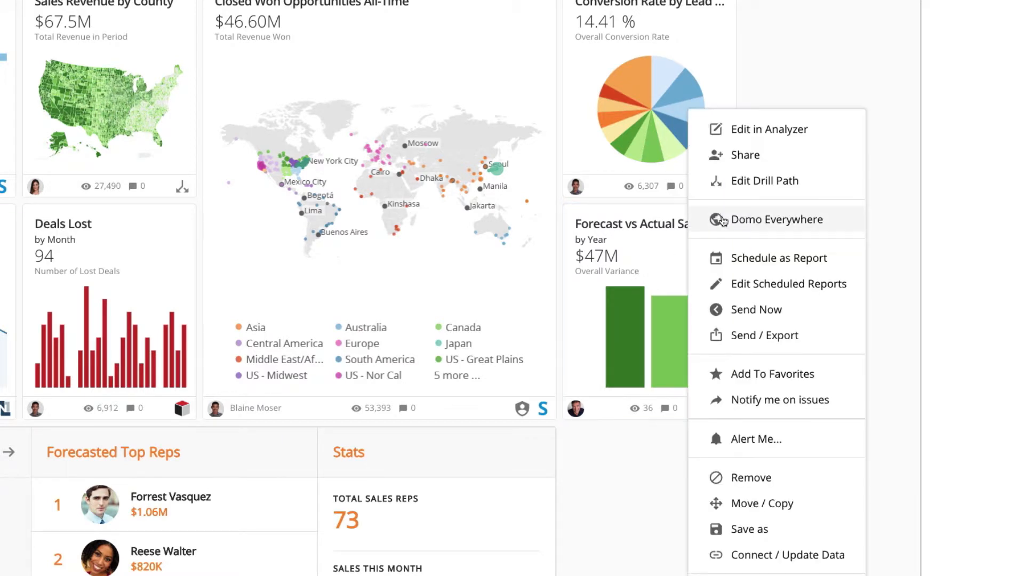
click(776, 503)
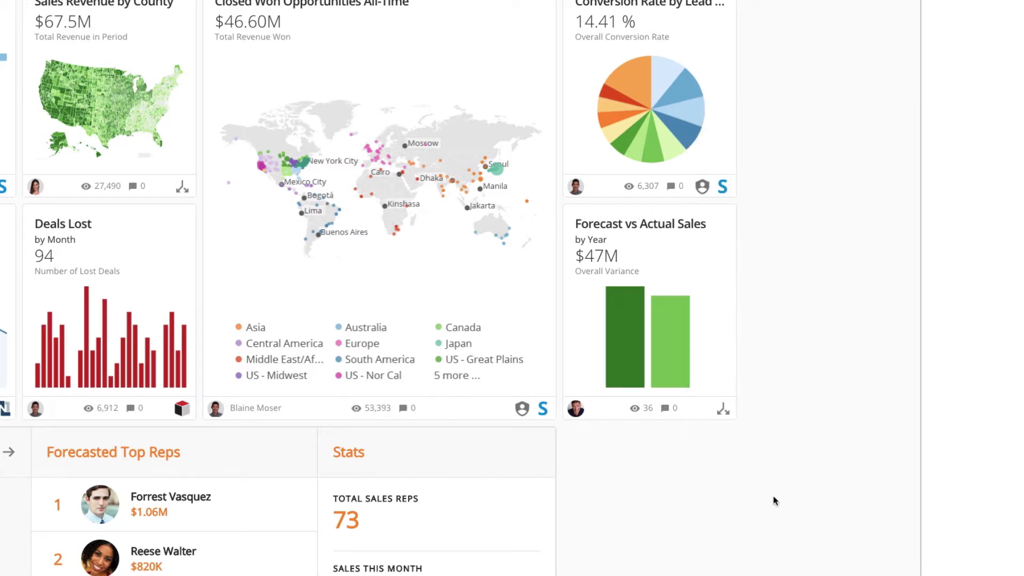
click(462, 195)
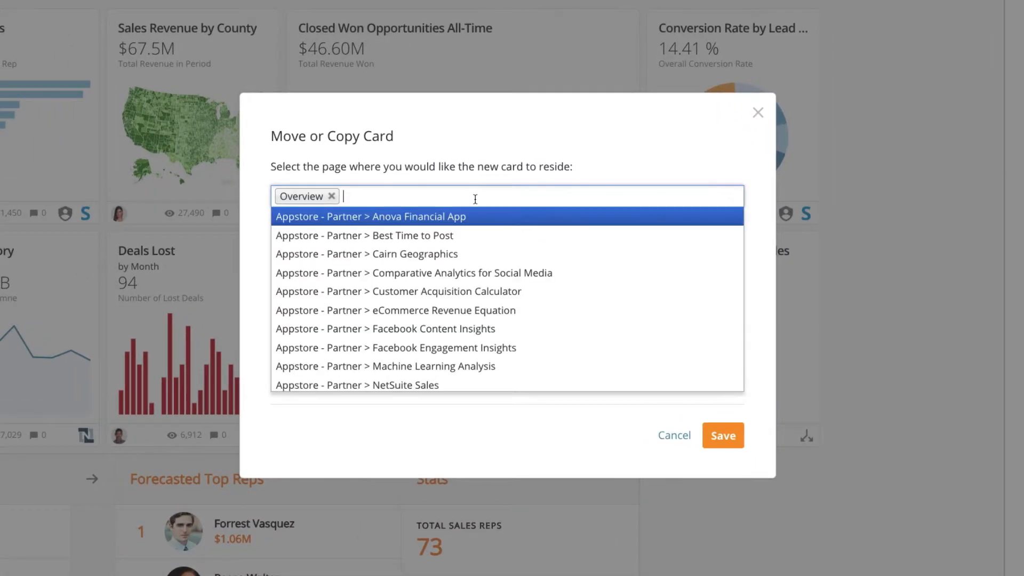
text(tre)
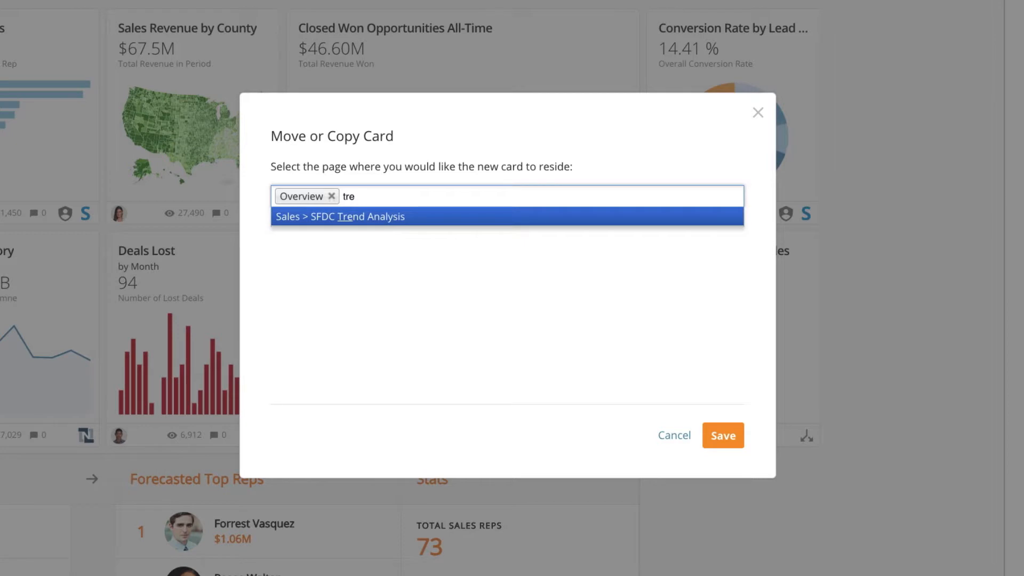
key(Return)
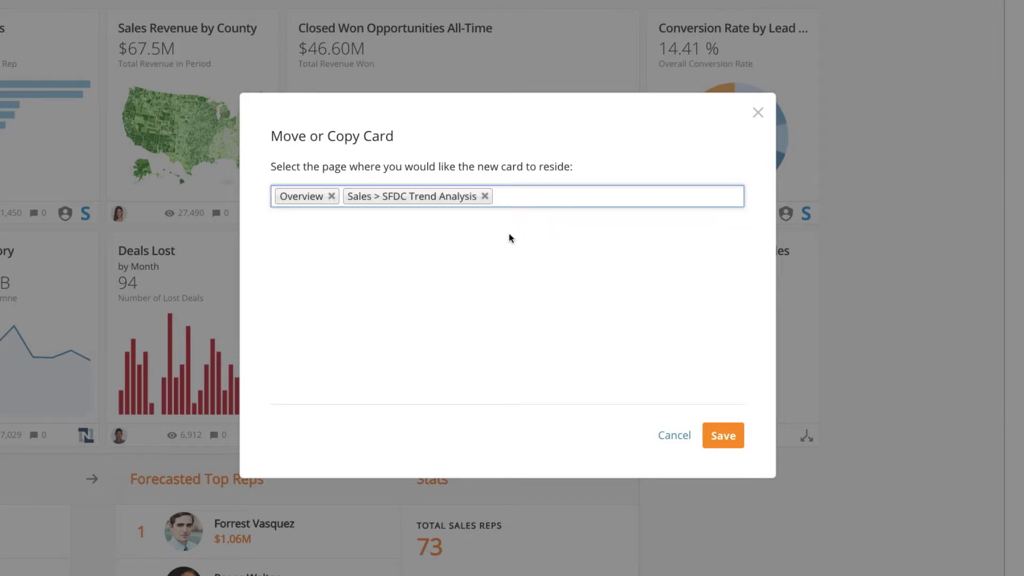
click(734, 439)
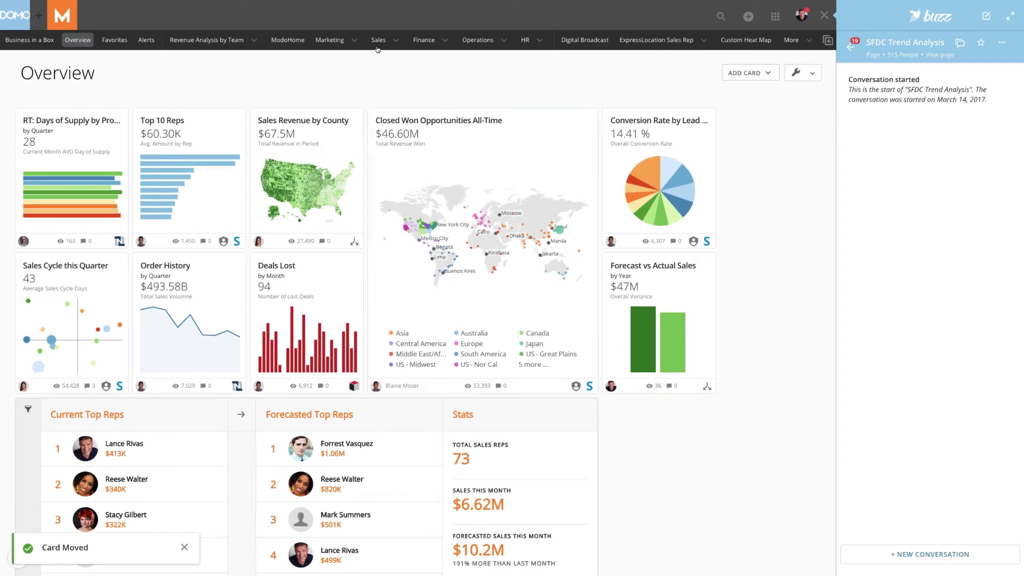
Go to the SFDC Trend Analysis page under Sales and locate the copied Forecast vs Actual Sales card
click(360, 5)
click(389, 154)
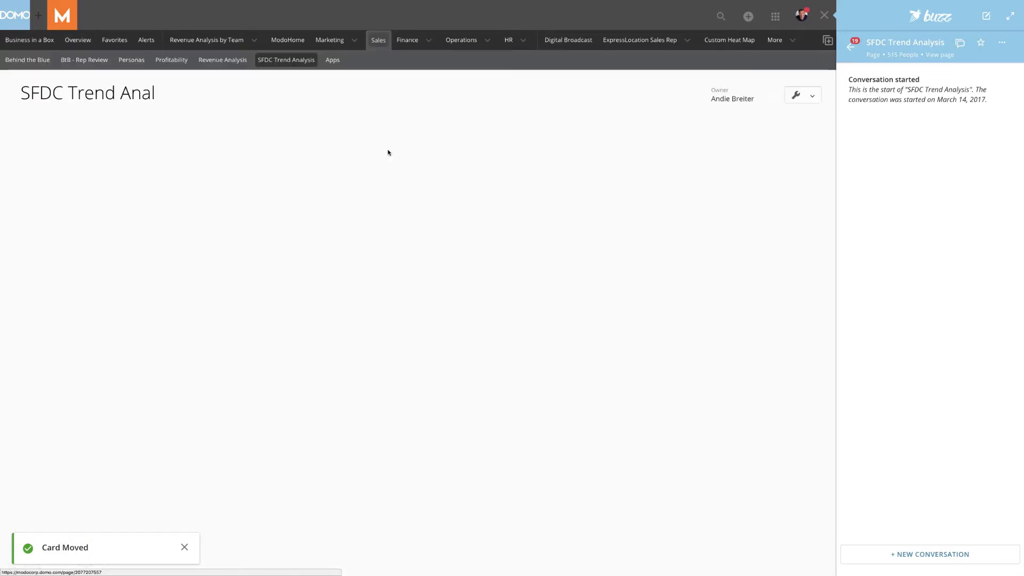
scroll(382, 224, down, 3)
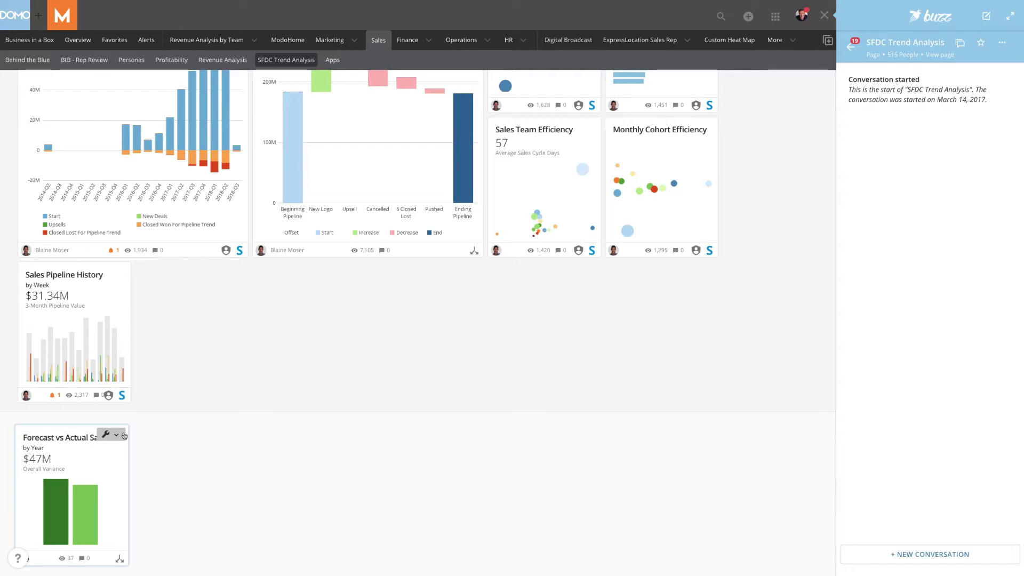
Edit the Forecast vs Actual Sales card in Analyzer, change its chart type to Grouped lollipop and save it
click(116, 436)
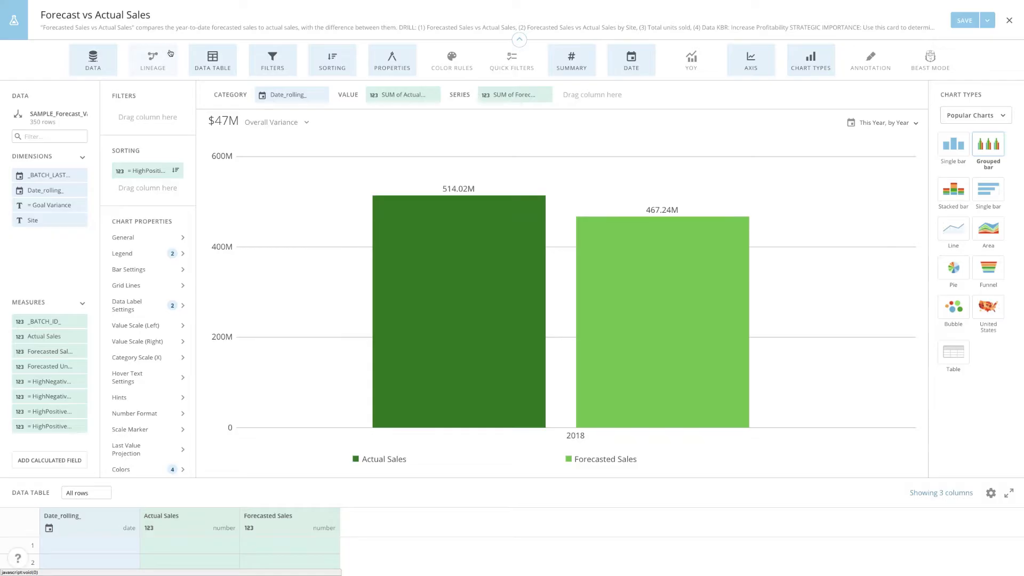
click(955, 113)
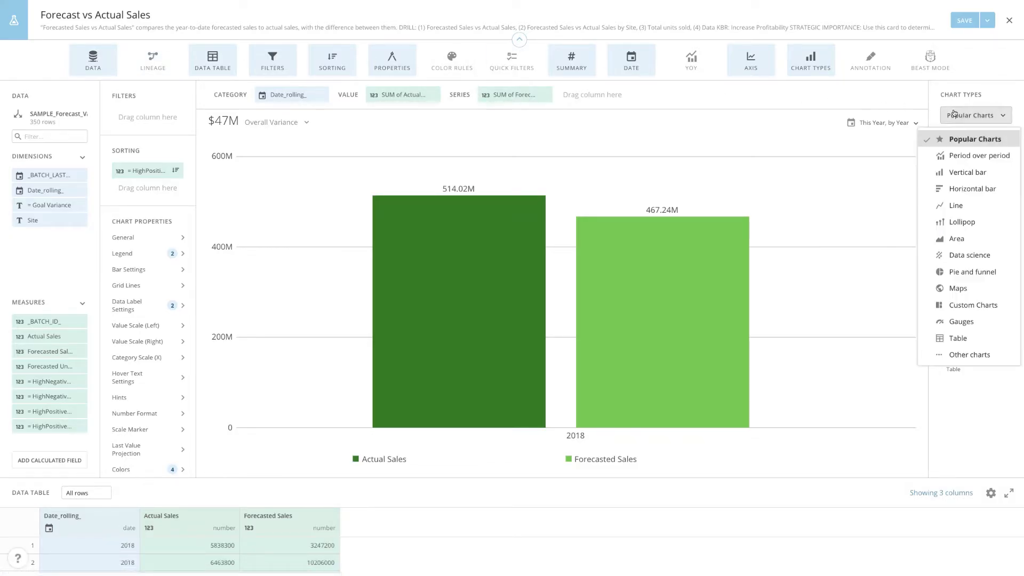
click(963, 221)
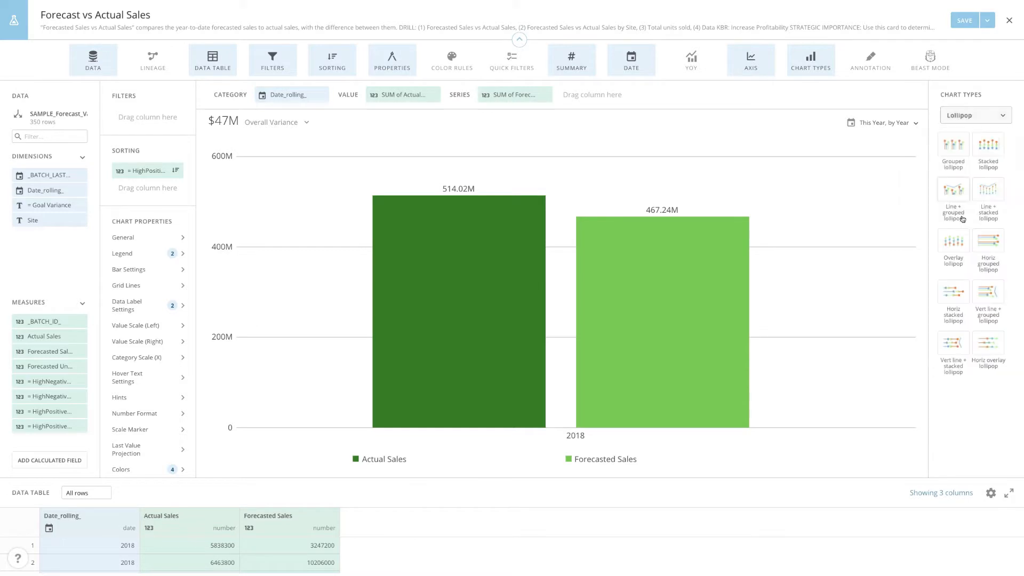
click(955, 154)
click(963, 23)
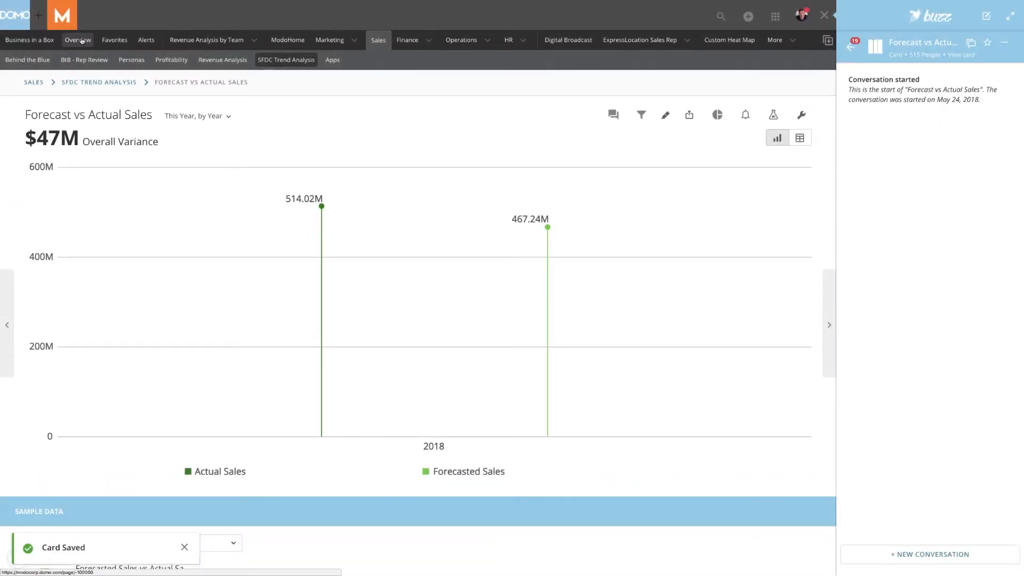
On the Overview page, save the Top 10 Reps card as a new card titled Copy of Top 10 Reps residing on Overview
click(81, 42)
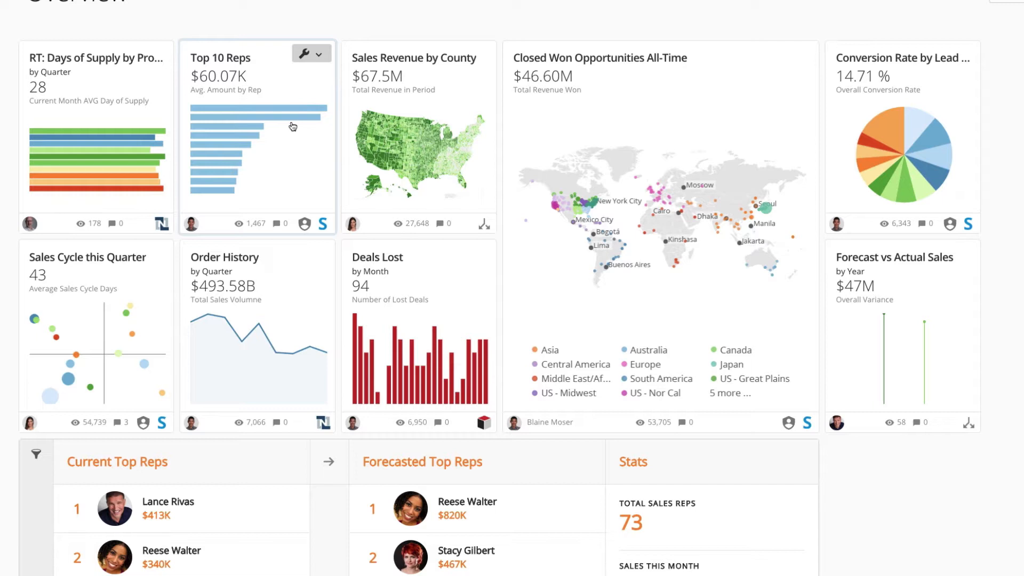
click(319, 55)
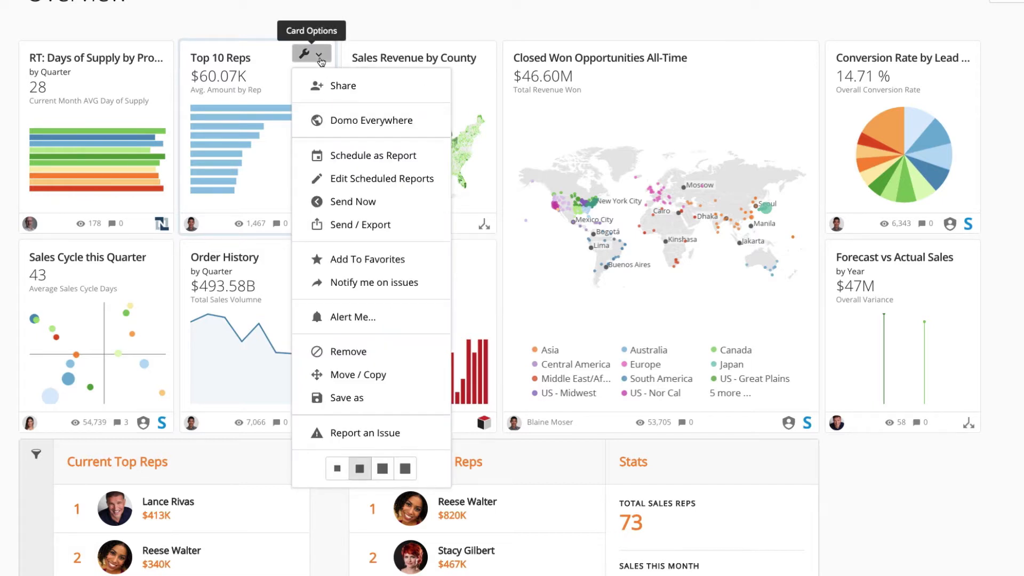
click(354, 401)
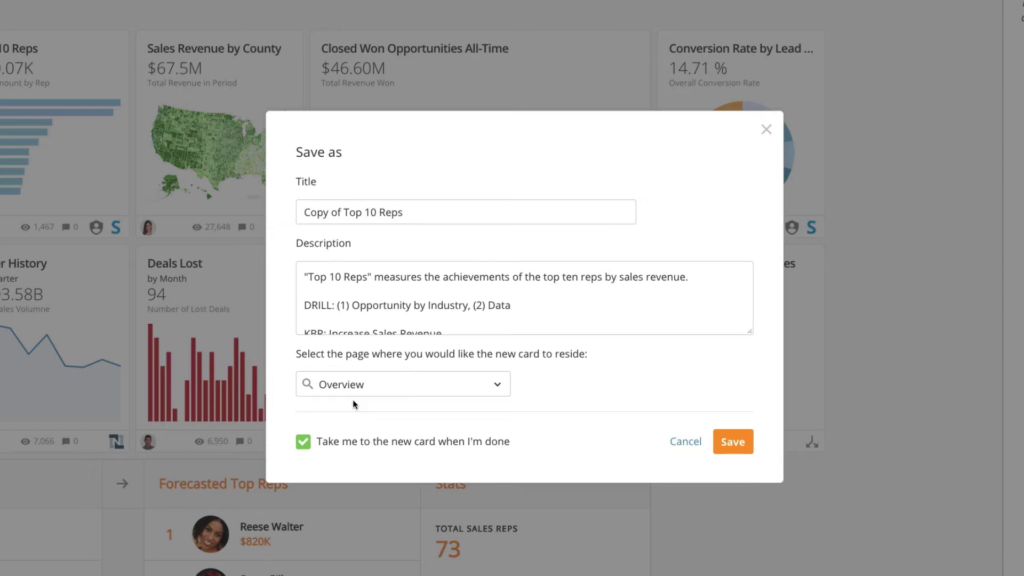
click(733, 442)
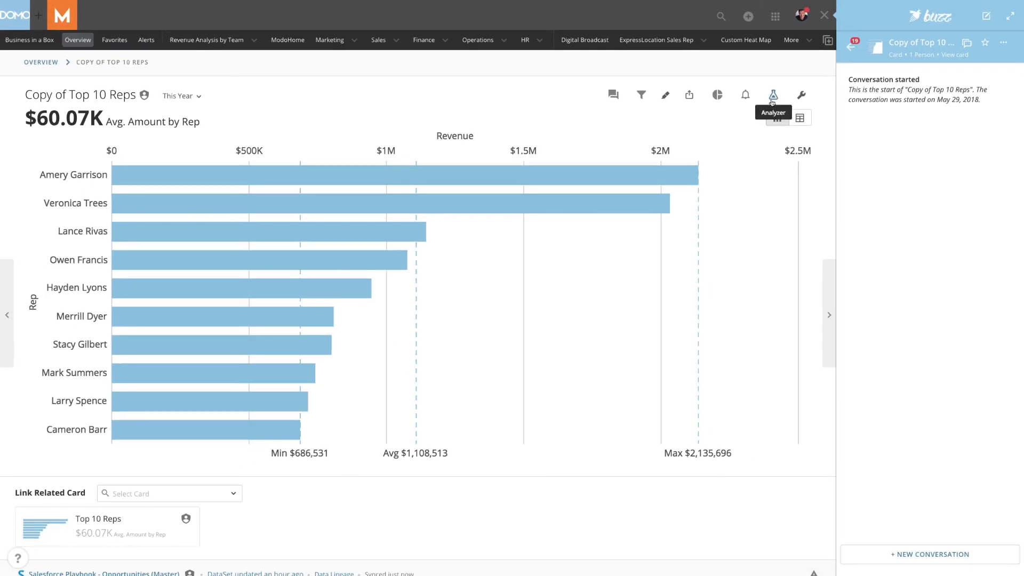
Add green and orange color rules to the Copy of Top 10 Reps card in Analyzer, applying them to only this card
click(773, 96)
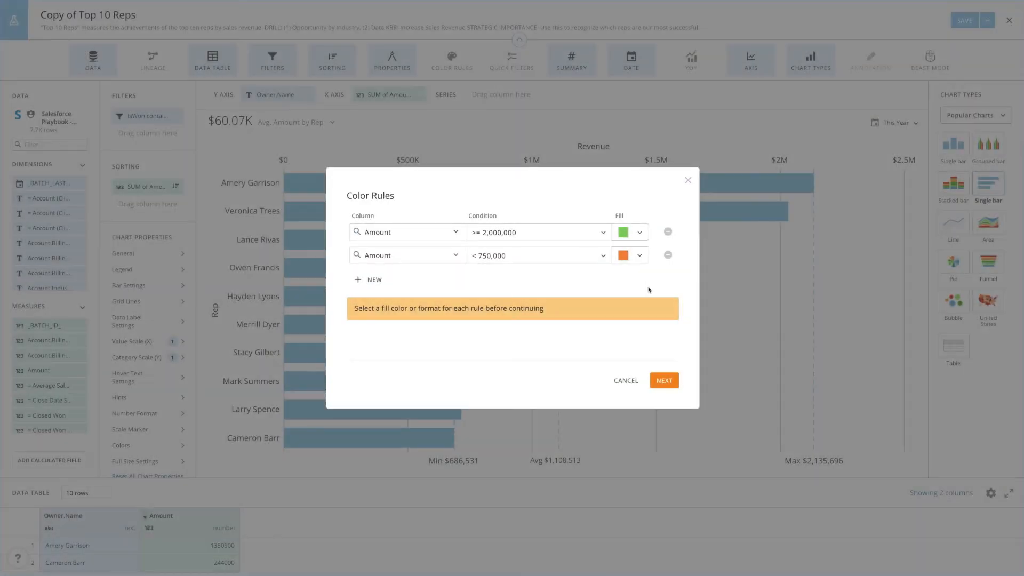
click(667, 381)
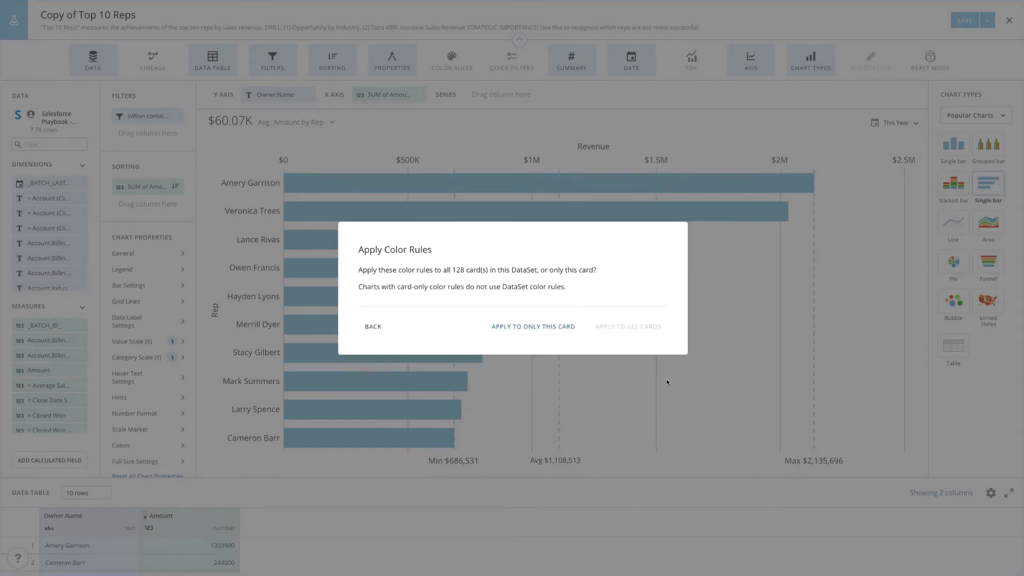
click(553, 329)
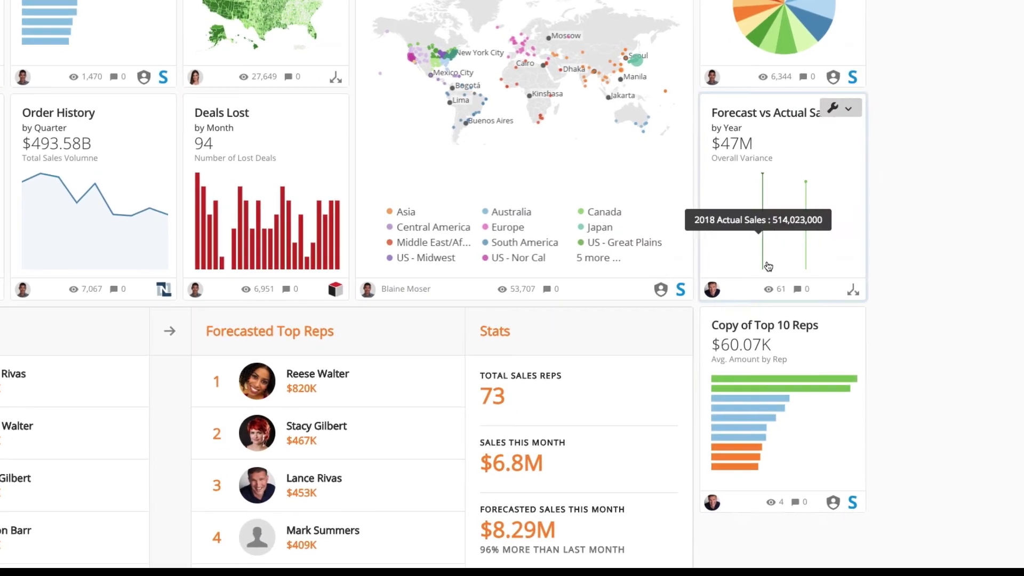
Open the Copy of Top 10 Reps card from Overview in Analyzer and start saving it as a new card
click(787, 404)
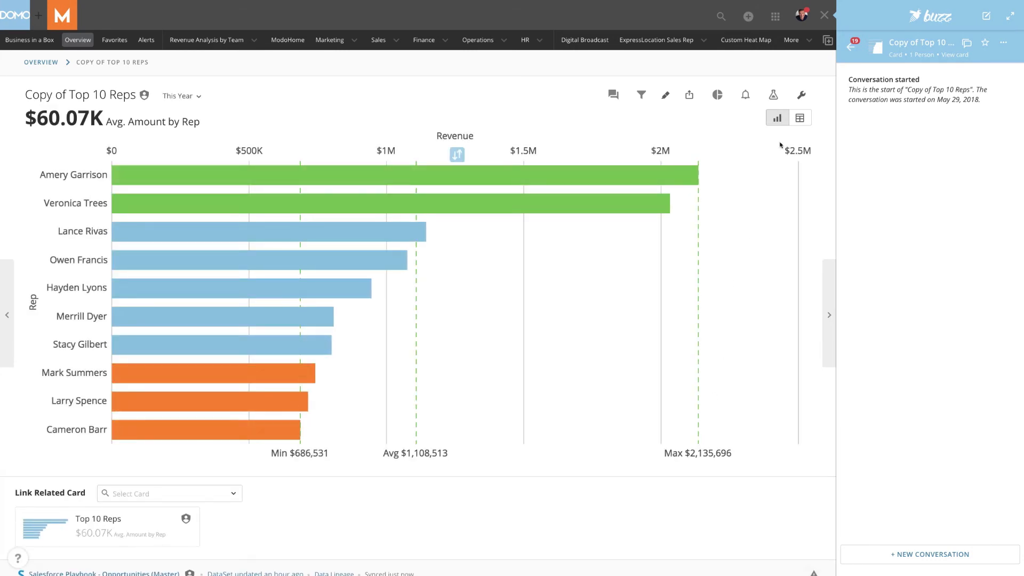
click(801, 96)
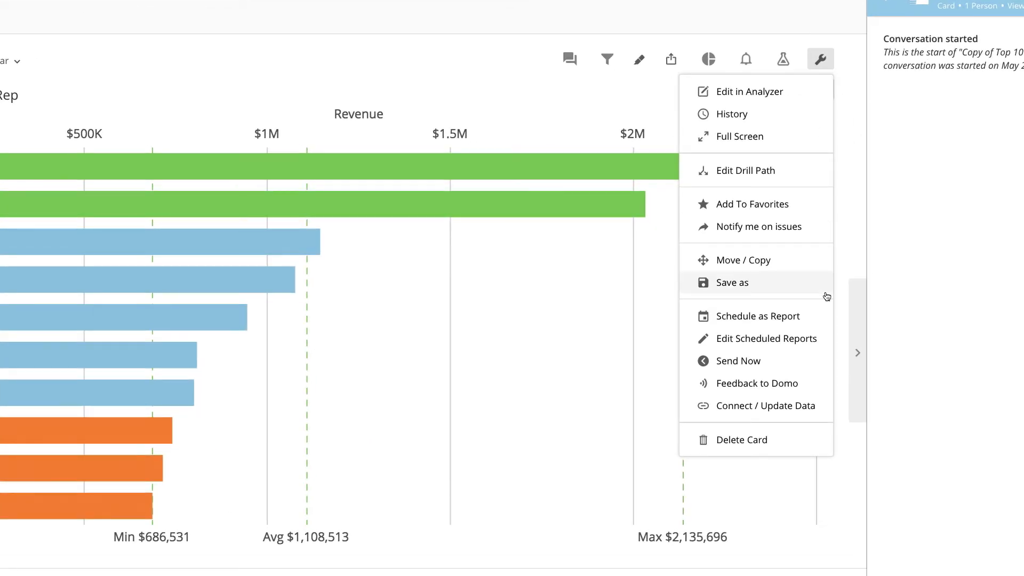
click(789, 92)
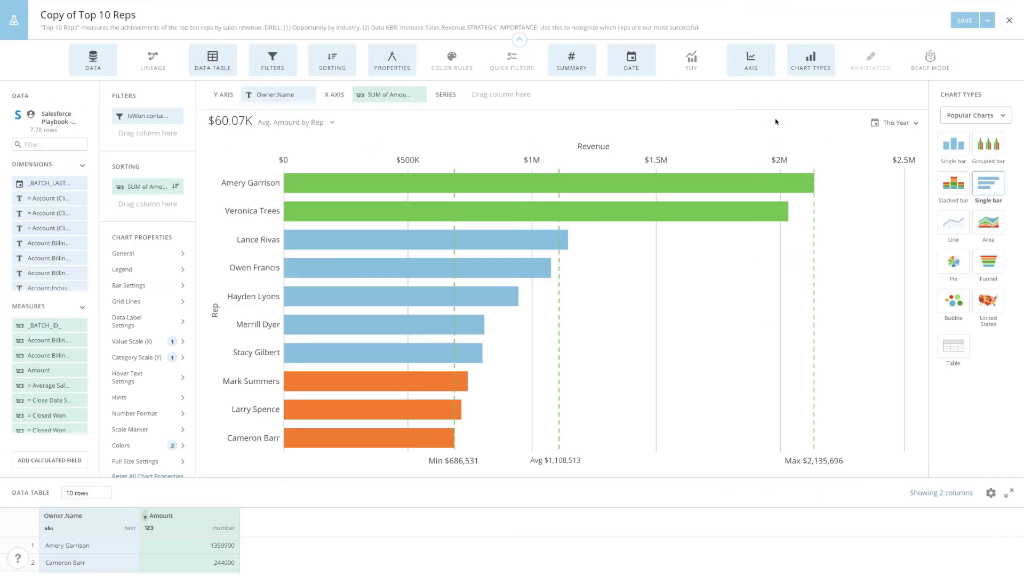
click(983, 25)
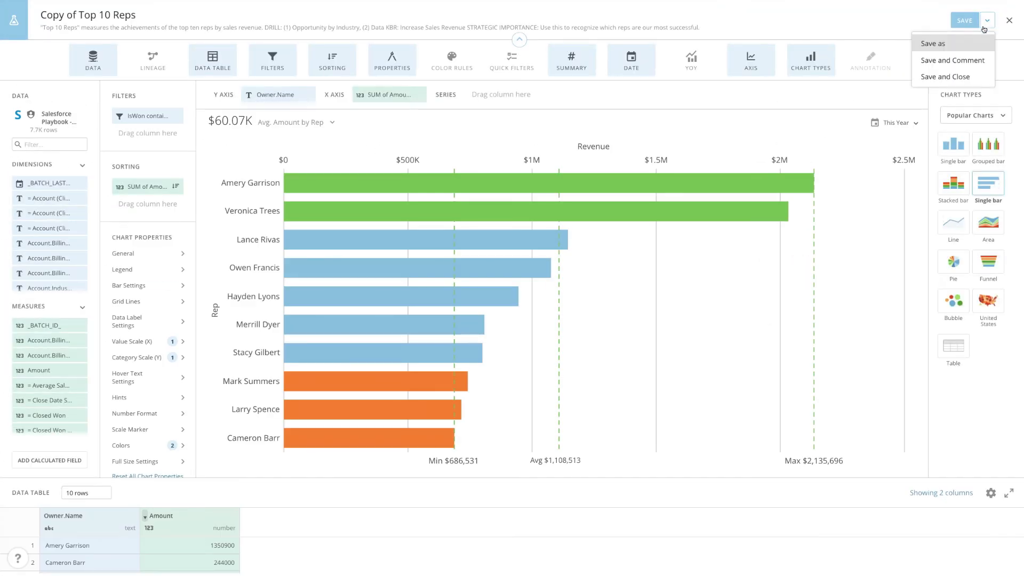
click(933, 43)
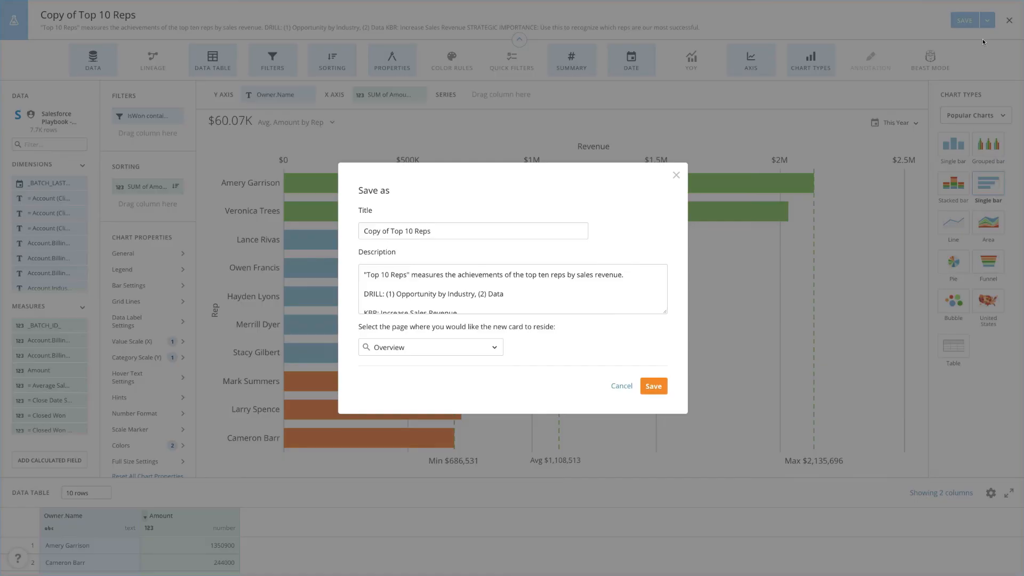